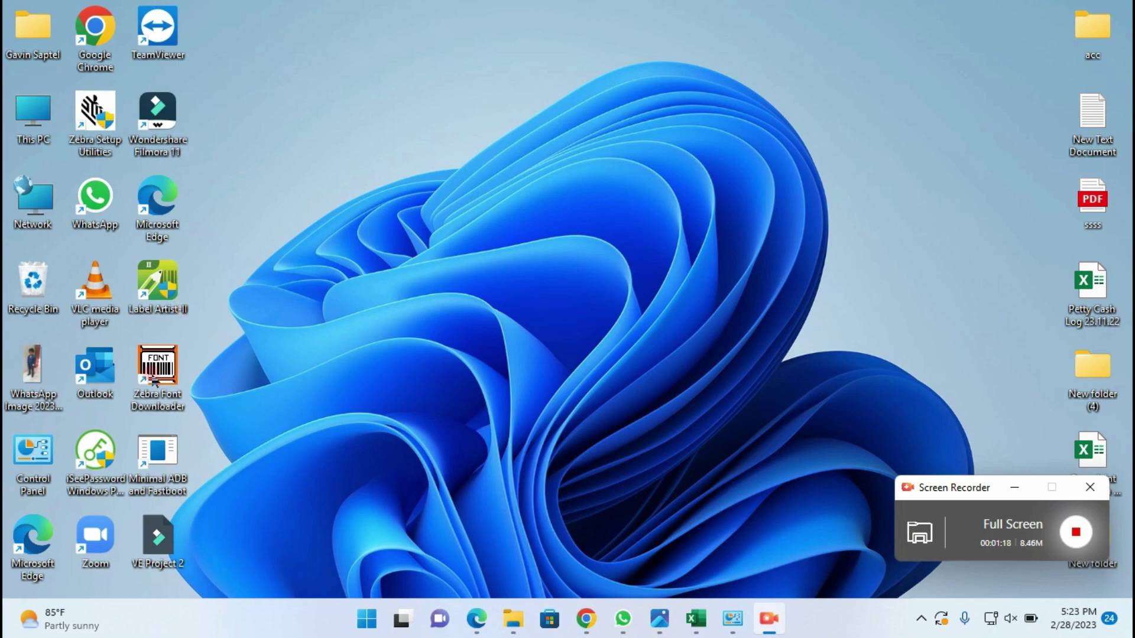
Launch Outlook from the desktop shortcut and open it with the 'test' profile.
double_click(106, 383)
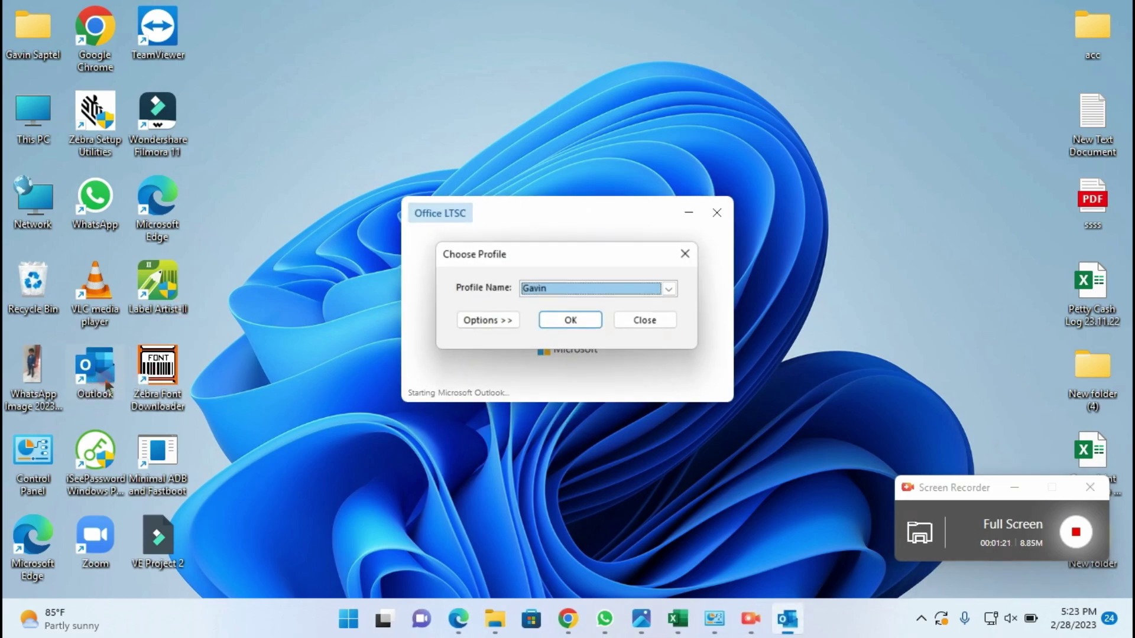
click(554, 289)
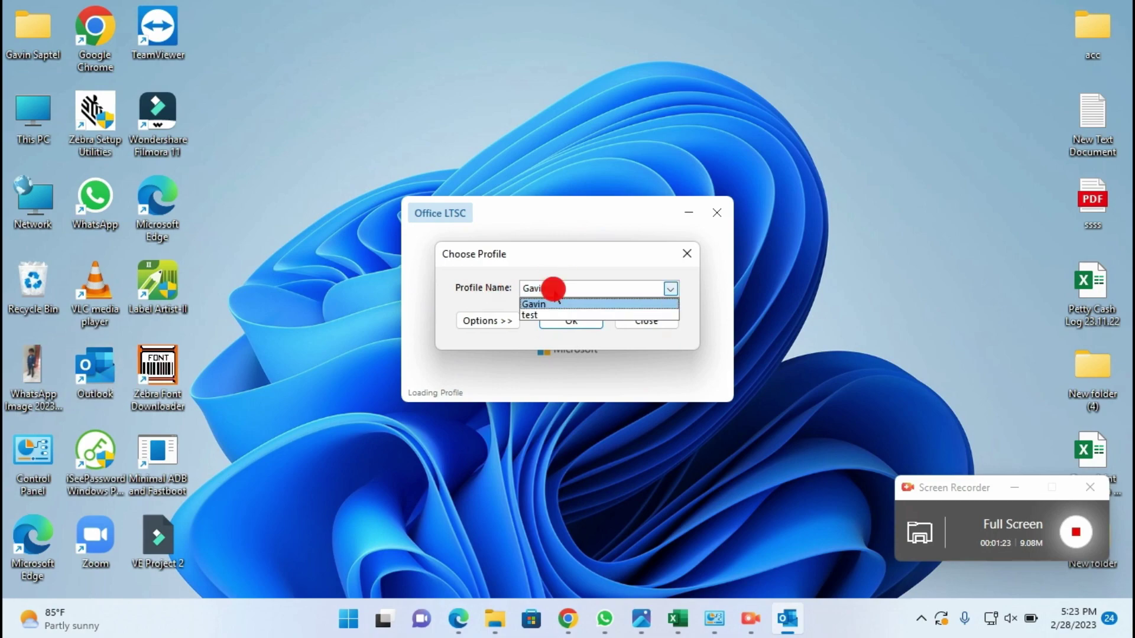
click(563, 315)
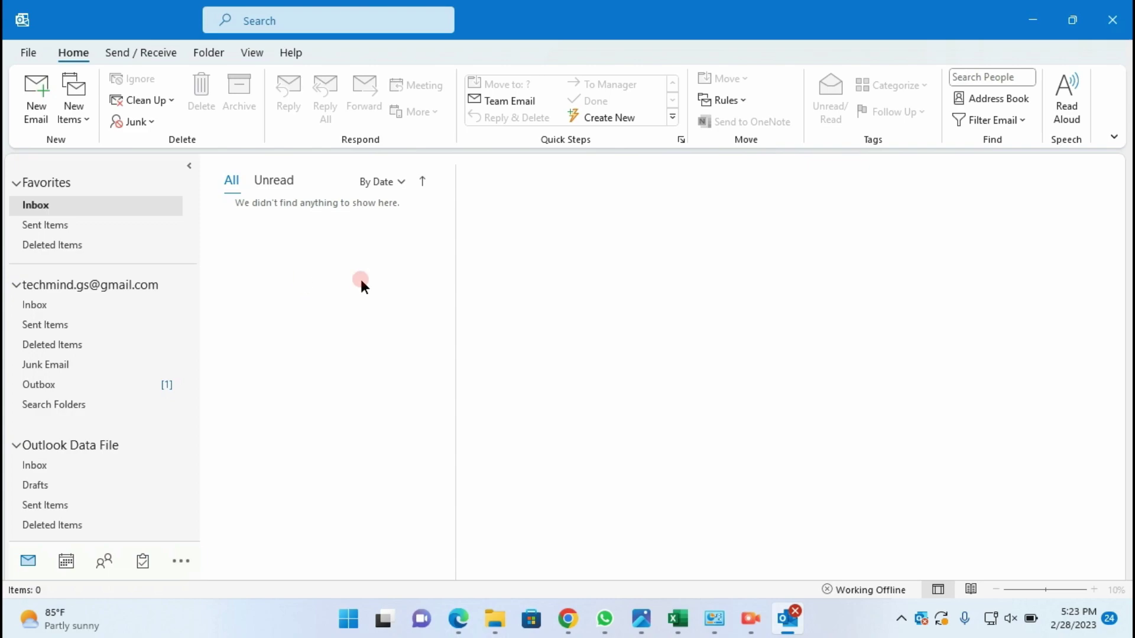
Start a new email from the account Inbox, addressed to the account's own address.
click(114, 302)
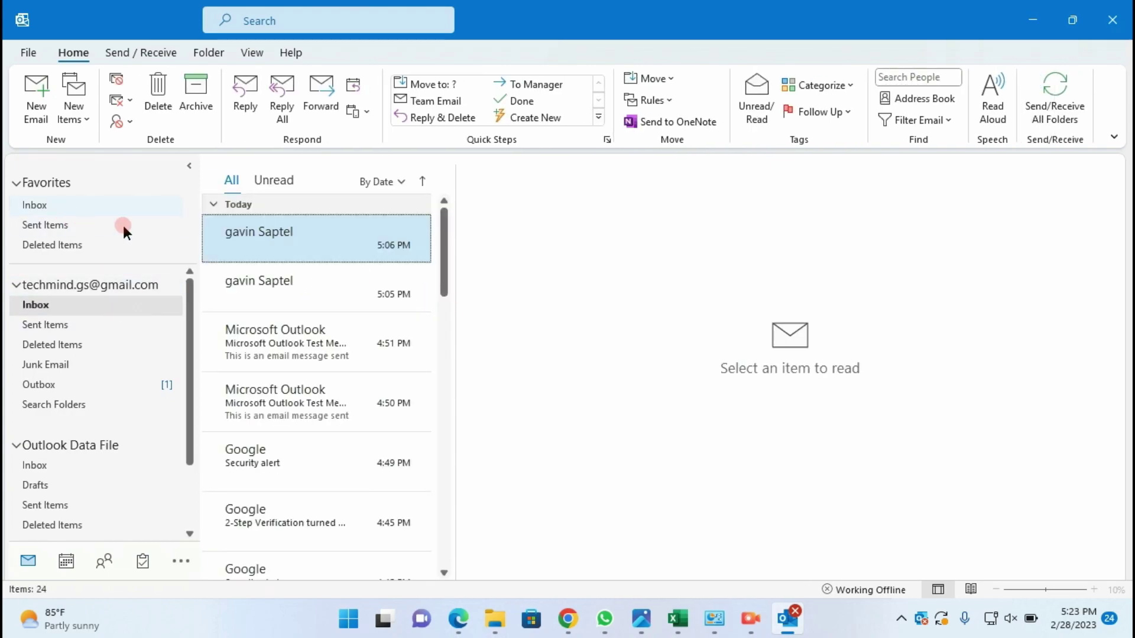
click(30, 60)
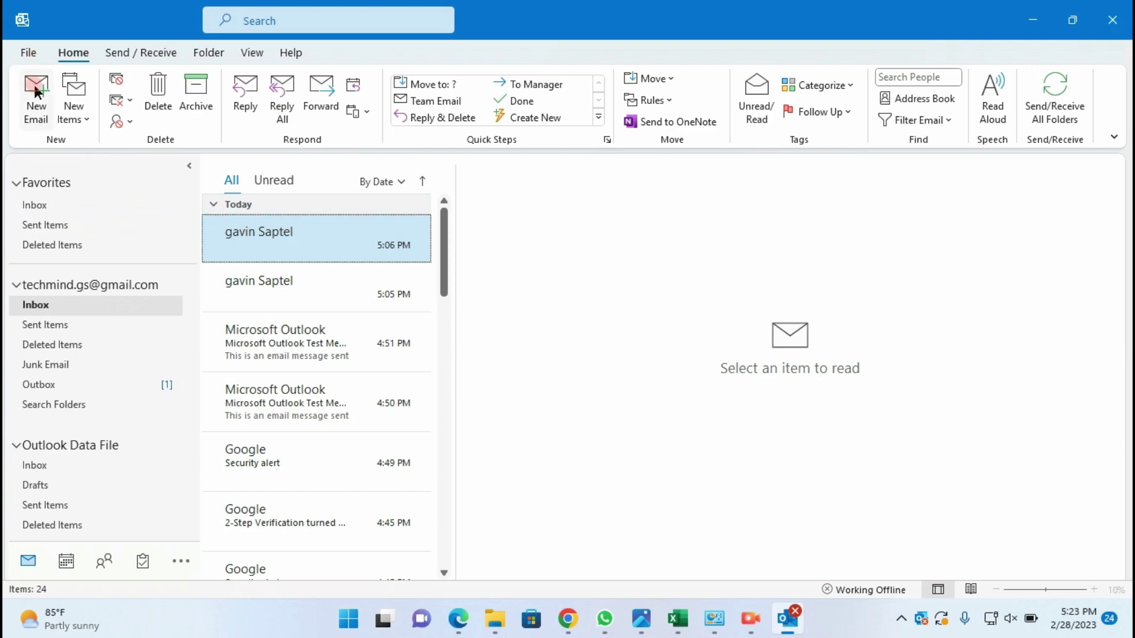
click(34, 86)
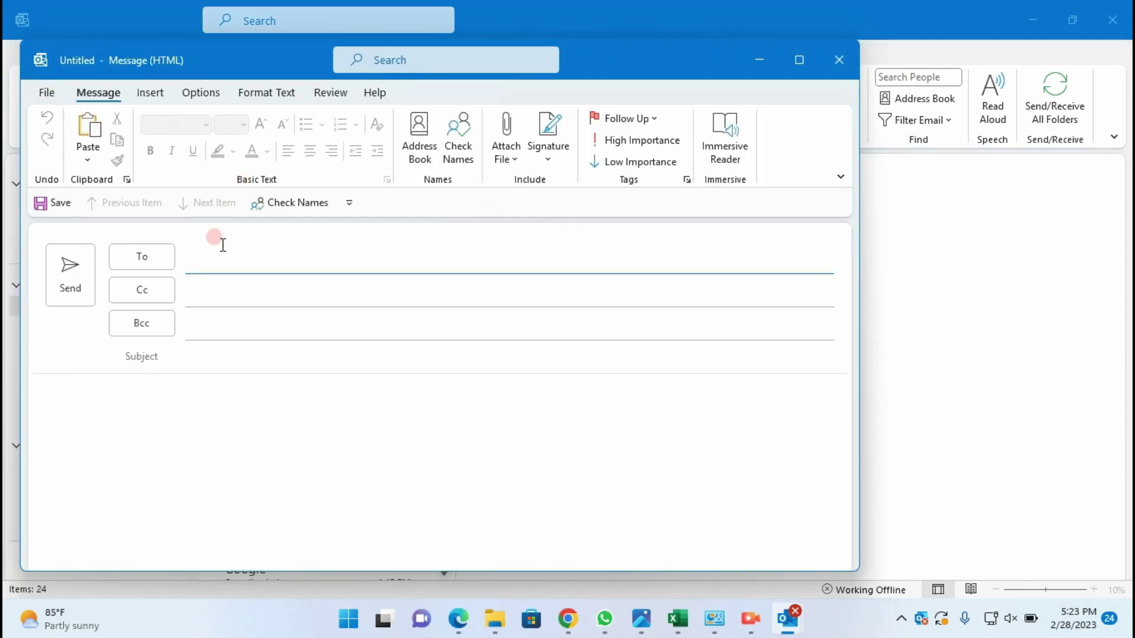
click(204, 254)
click(257, 286)
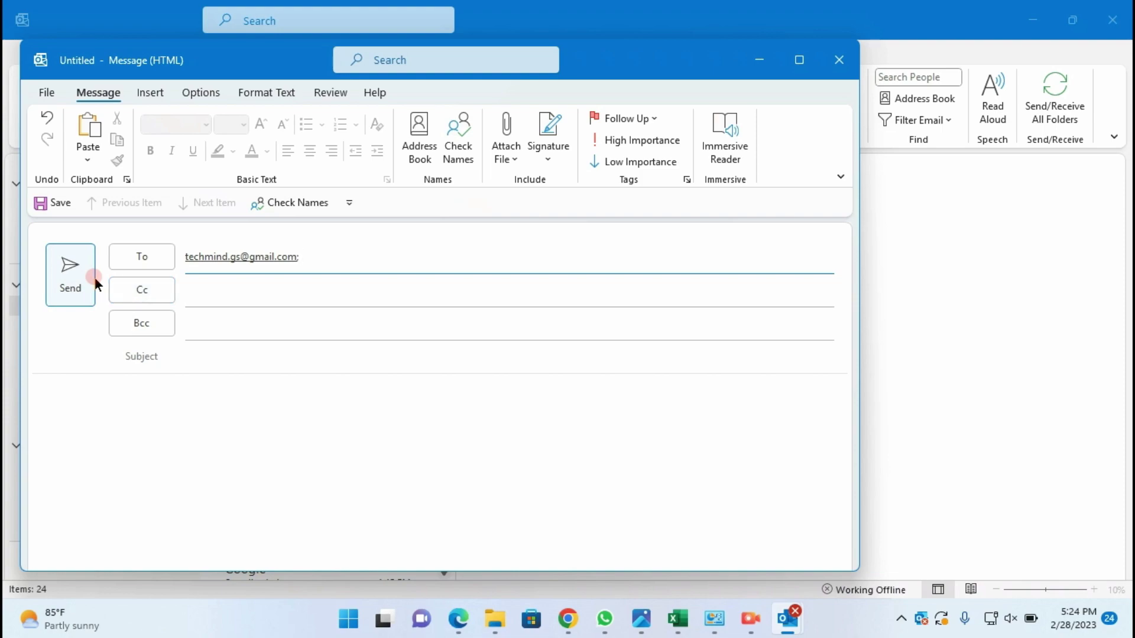
Enter subject 'test' and body 'urgent Email', then send the message.
click(262, 351)
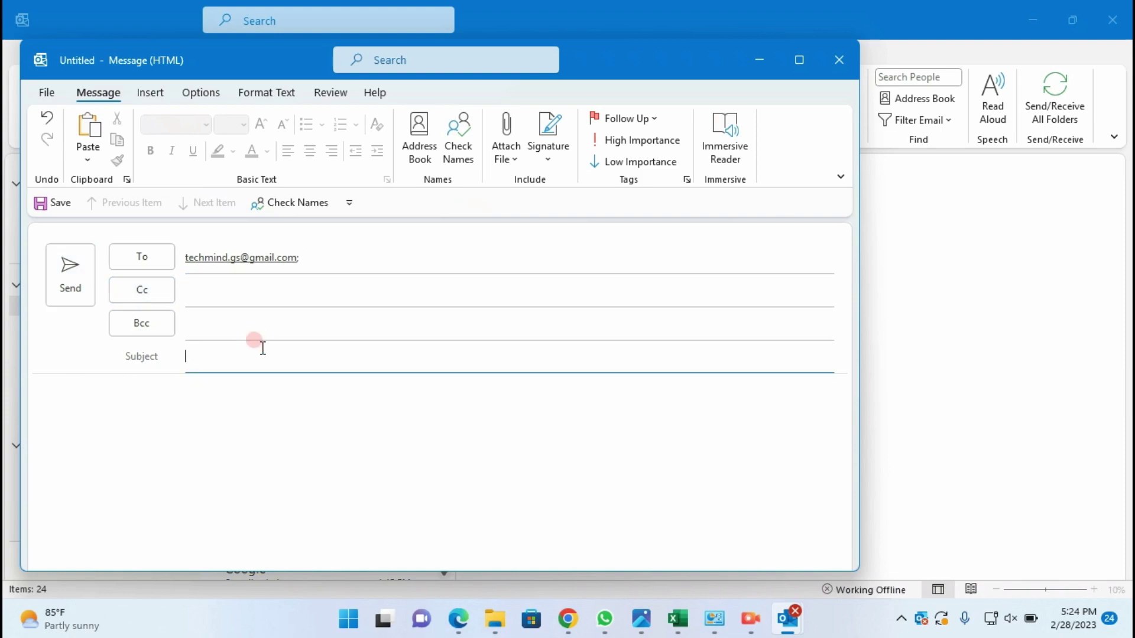
text(test)
key(Tab)
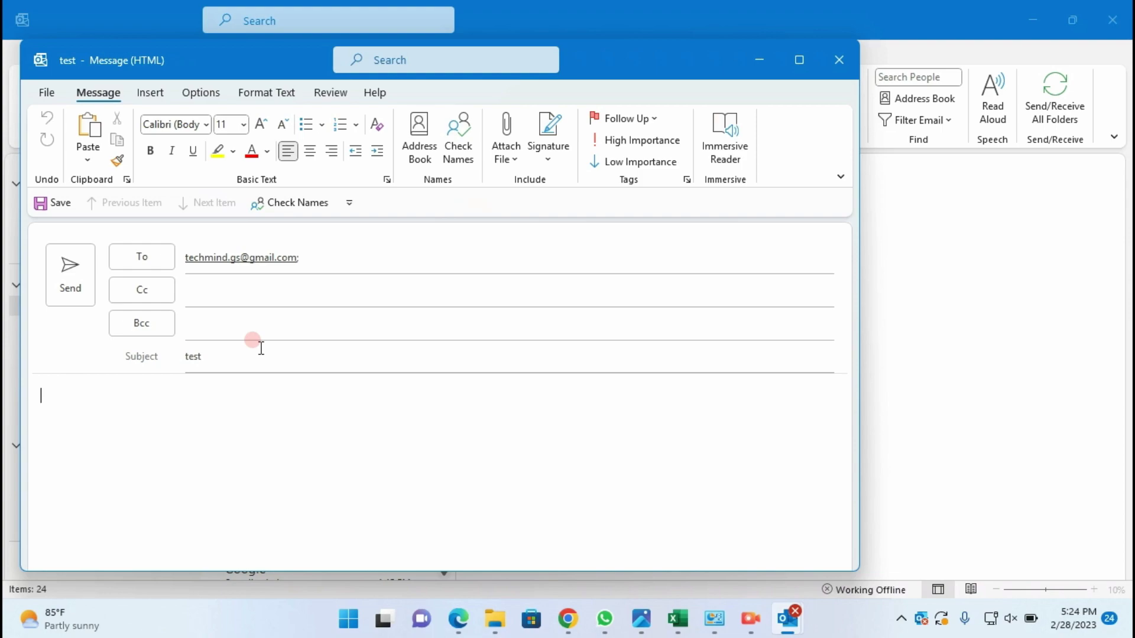
text(ur)
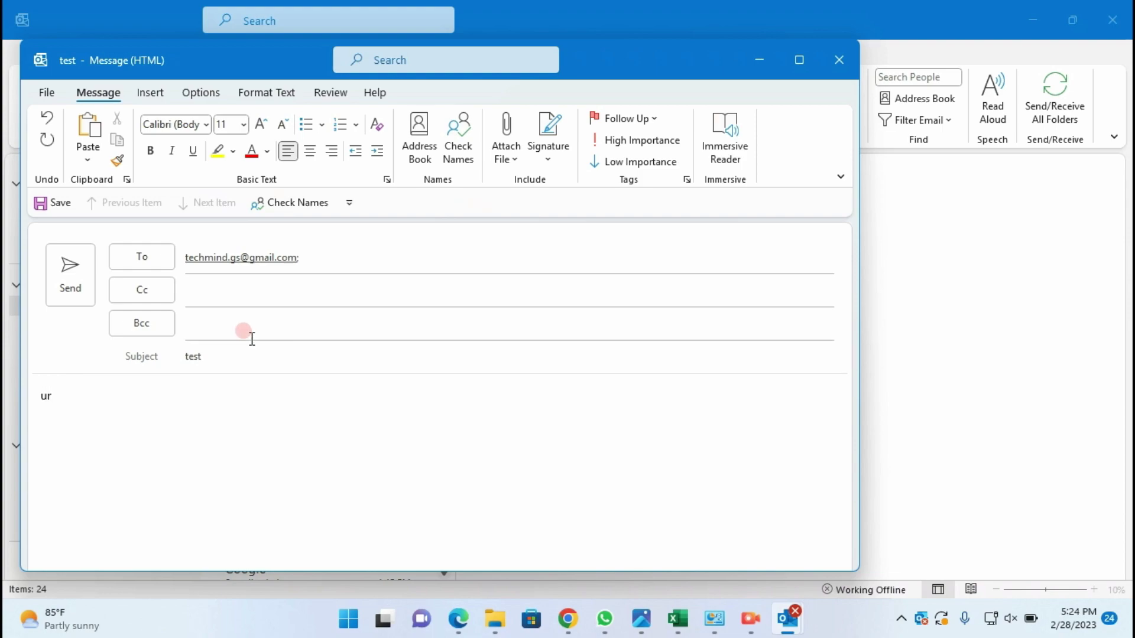
text(gent Ema)
text(il)
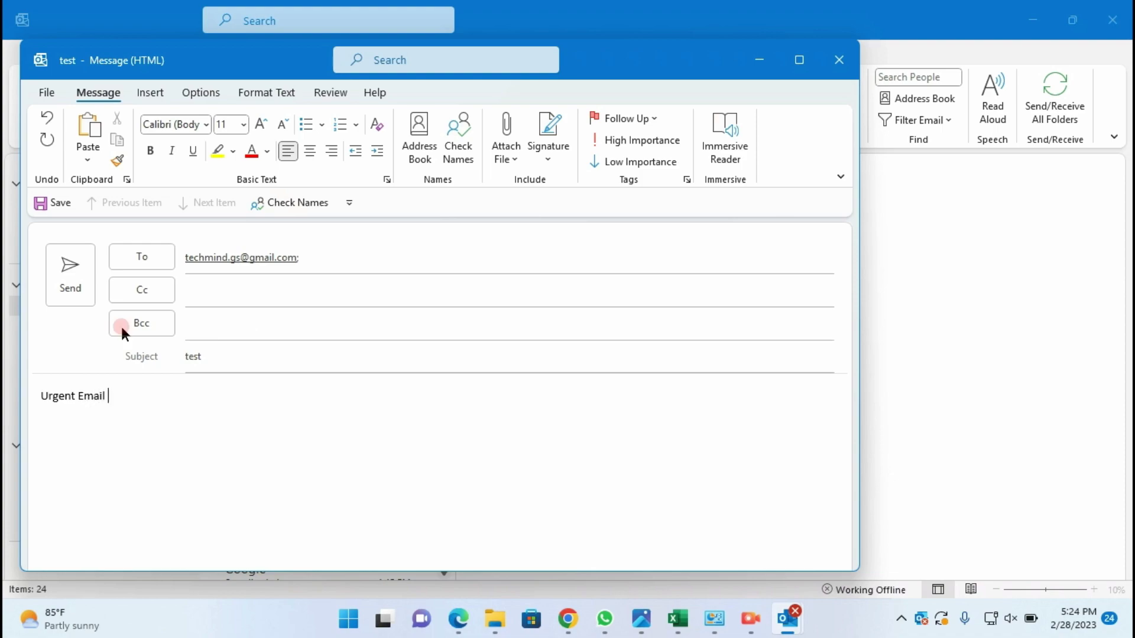
click(84, 290)
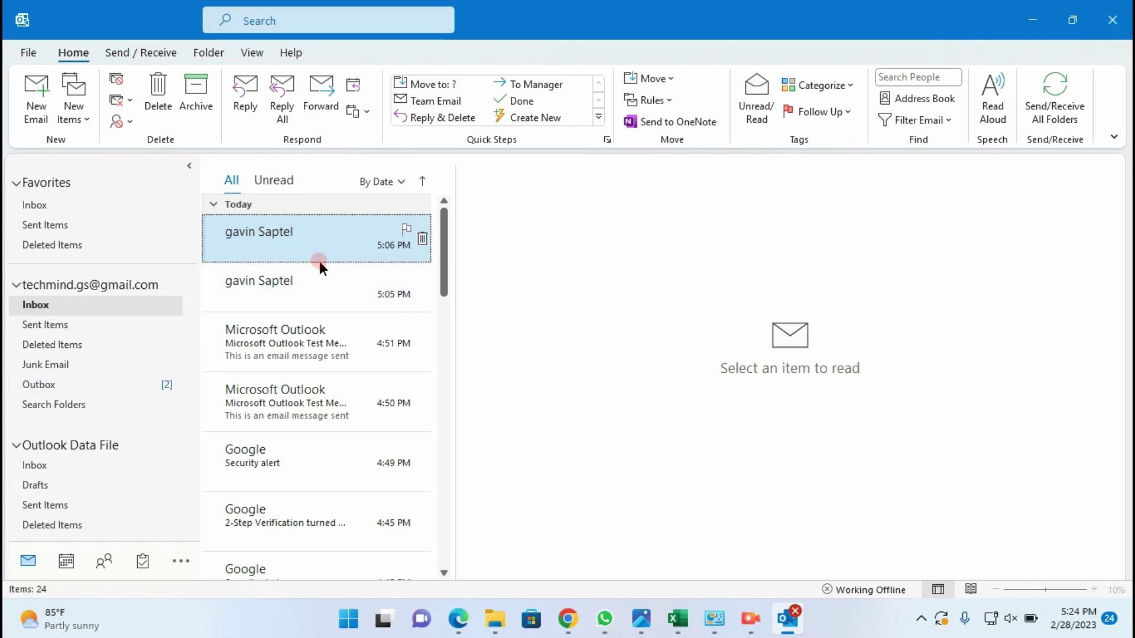
click(1113, 20)
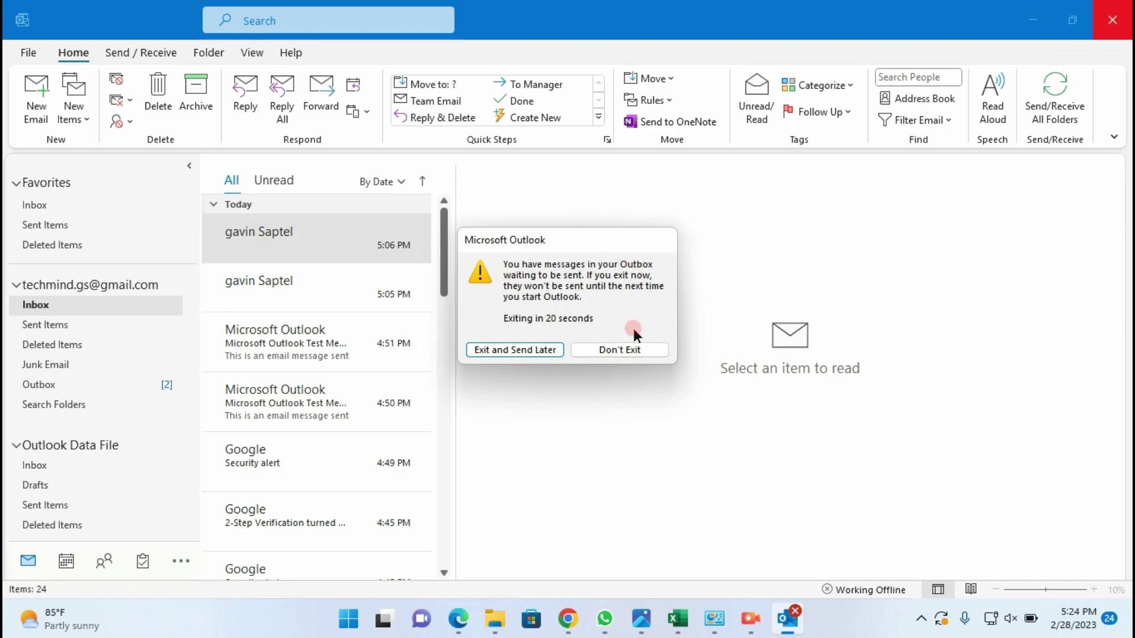
click(627, 348)
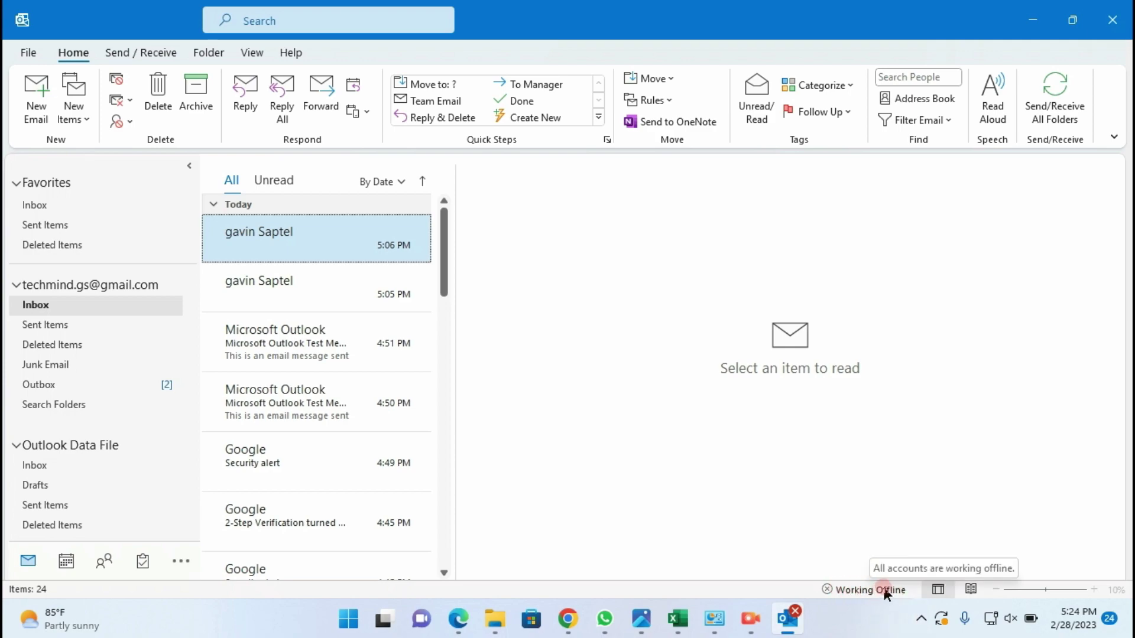
Turn off Work Offline on the Send / Receive tab to reconnect Outlook.
click(166, 58)
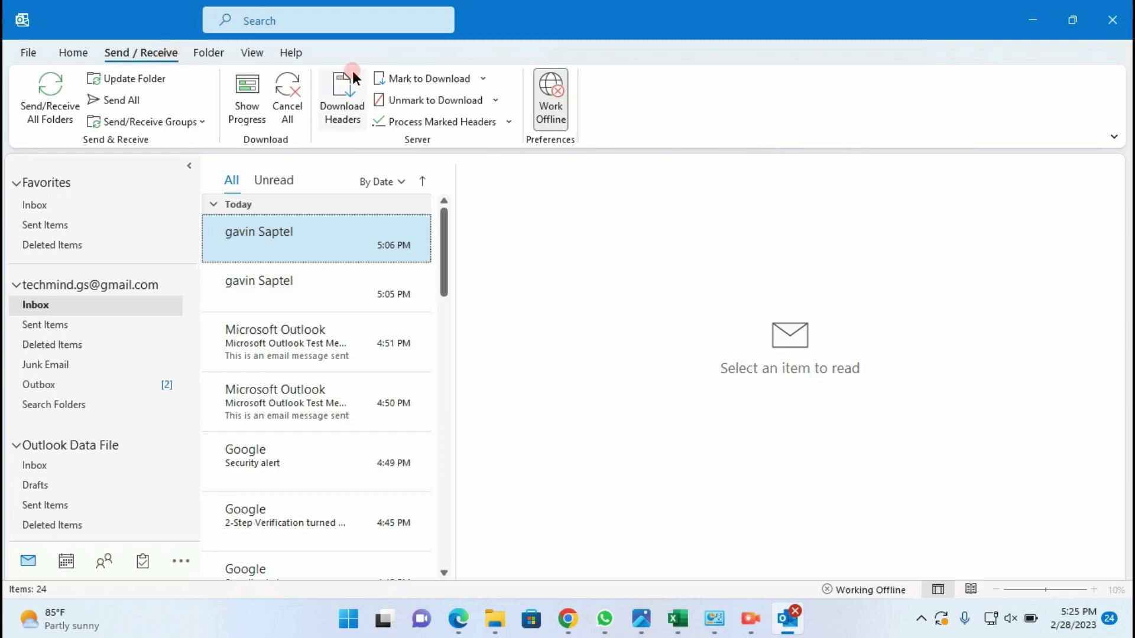
click(558, 103)
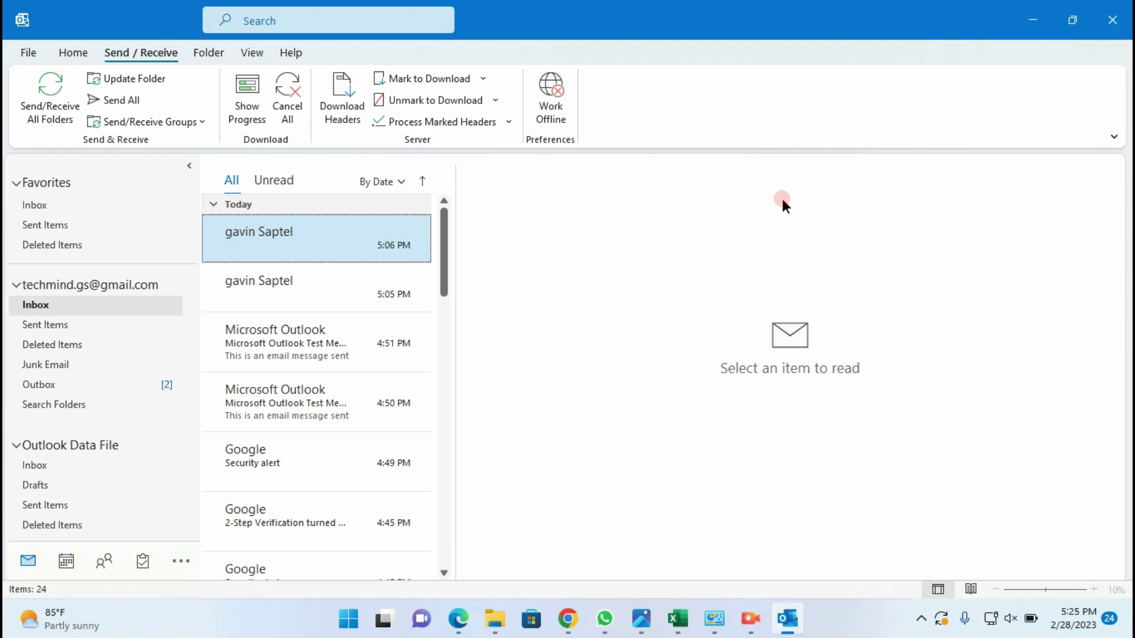
click(540, 89)
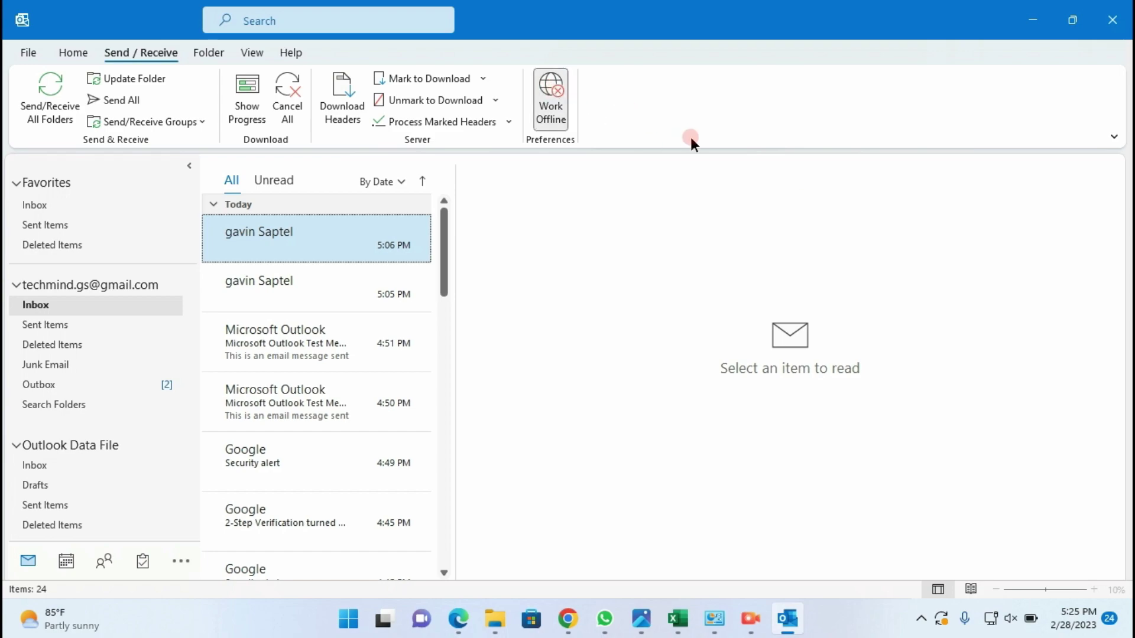
click(563, 117)
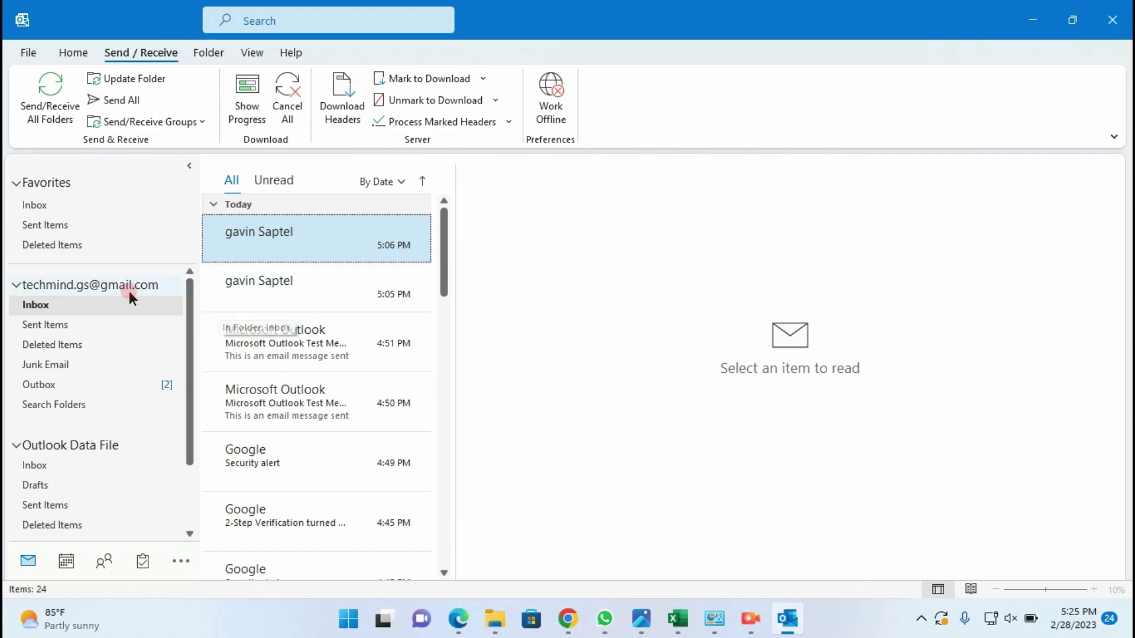
Send/receive all folders from the account Inbox and confirm the Outbox is empty.
click(104, 303)
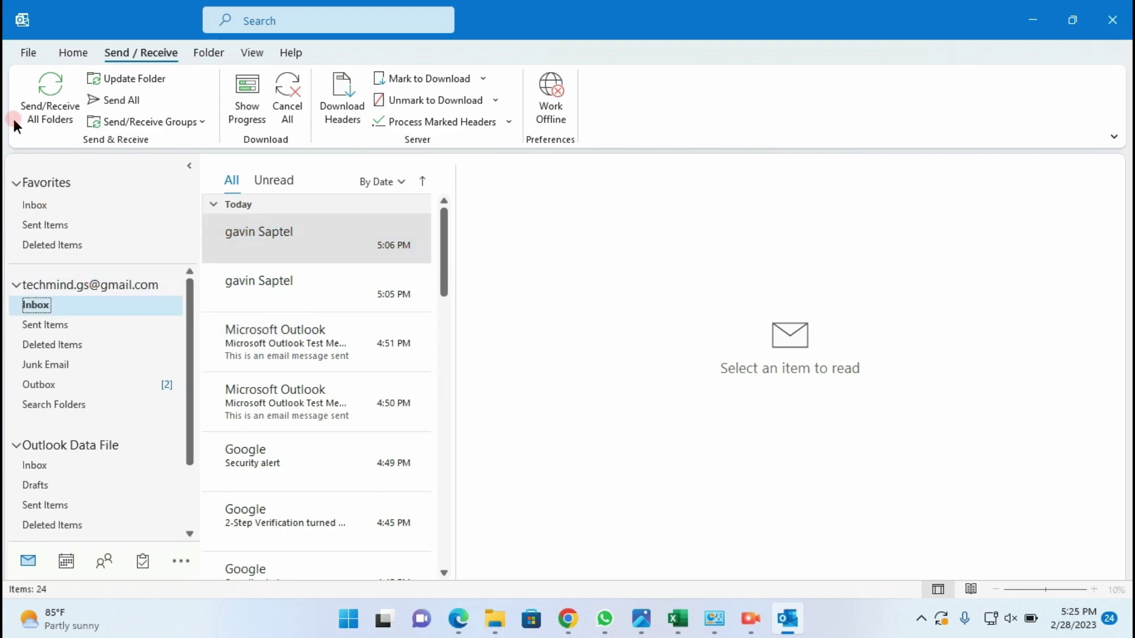
click(49, 87)
click(123, 385)
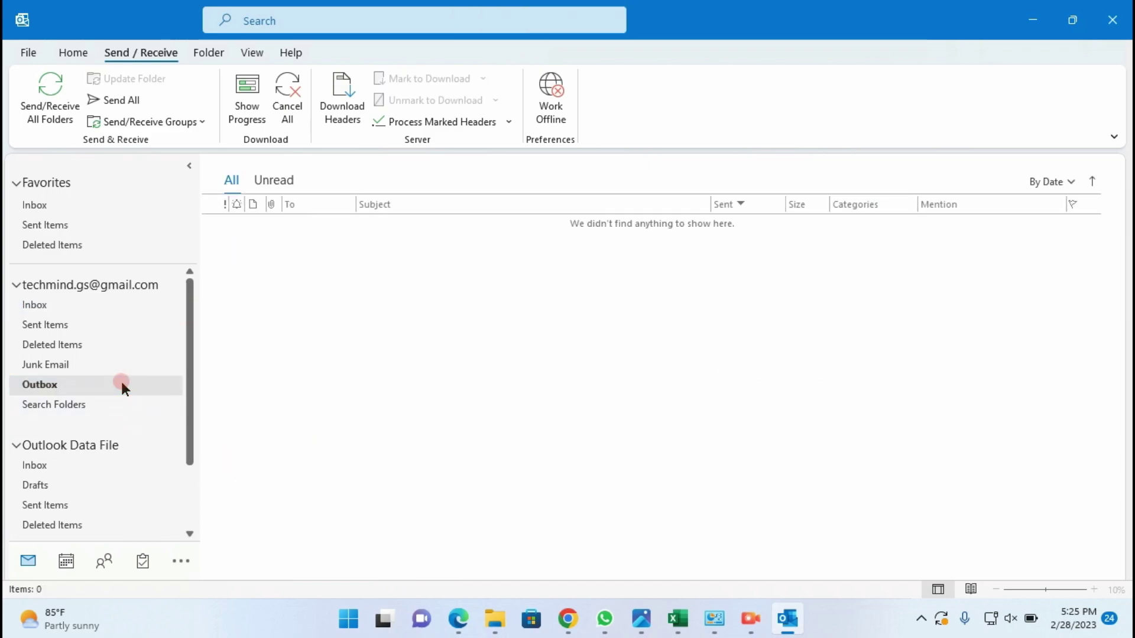
click(104, 312)
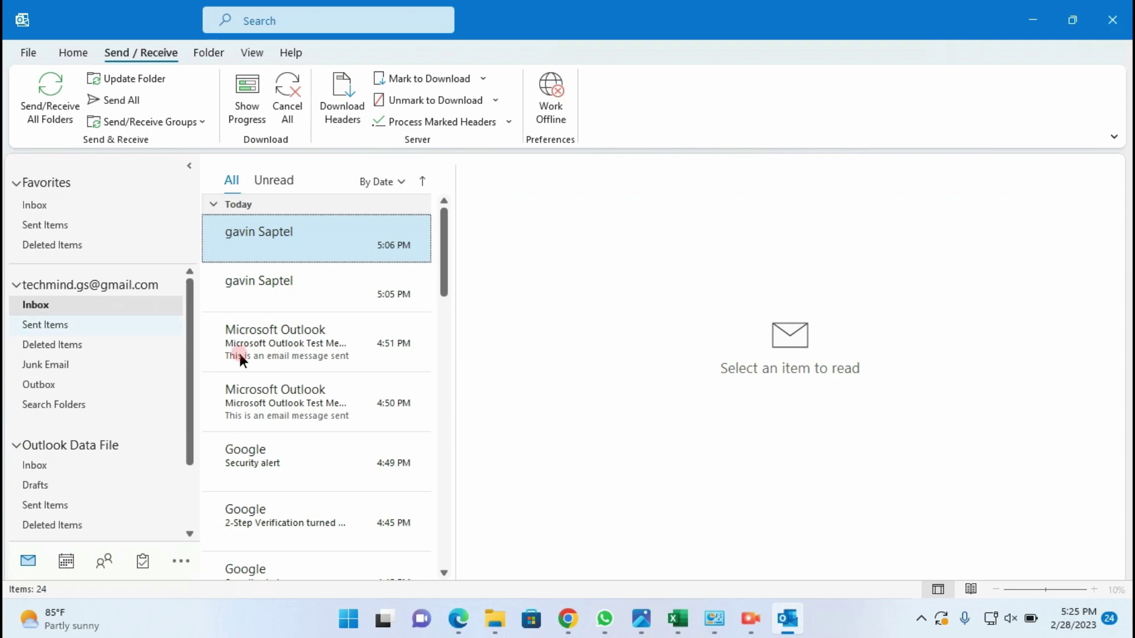
mouse_move(317, 402)
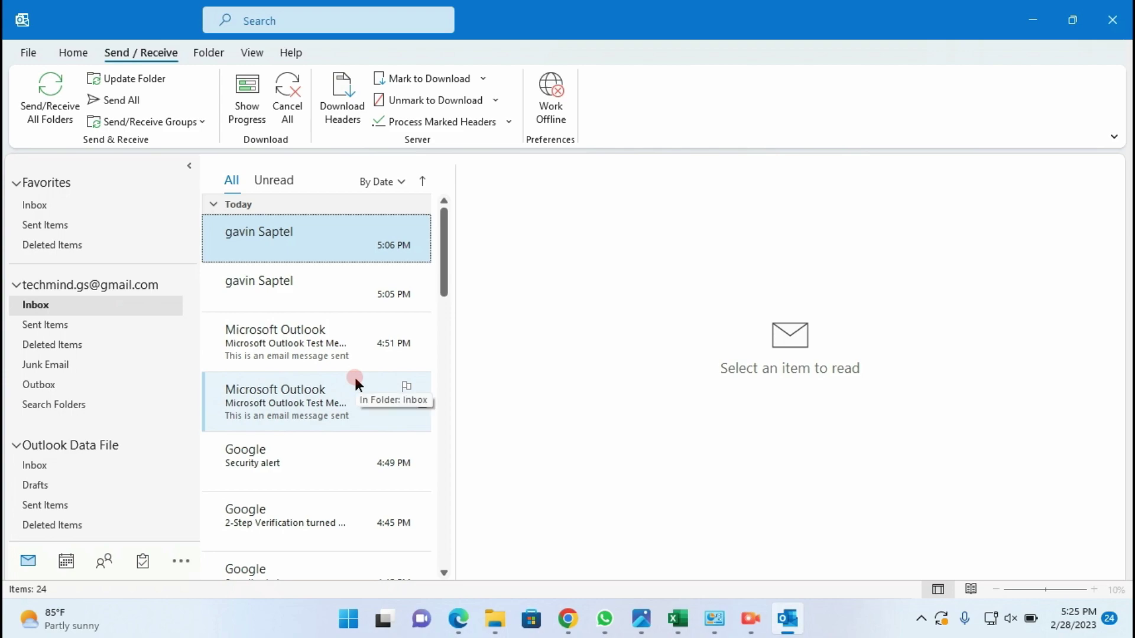
click(88, 59)
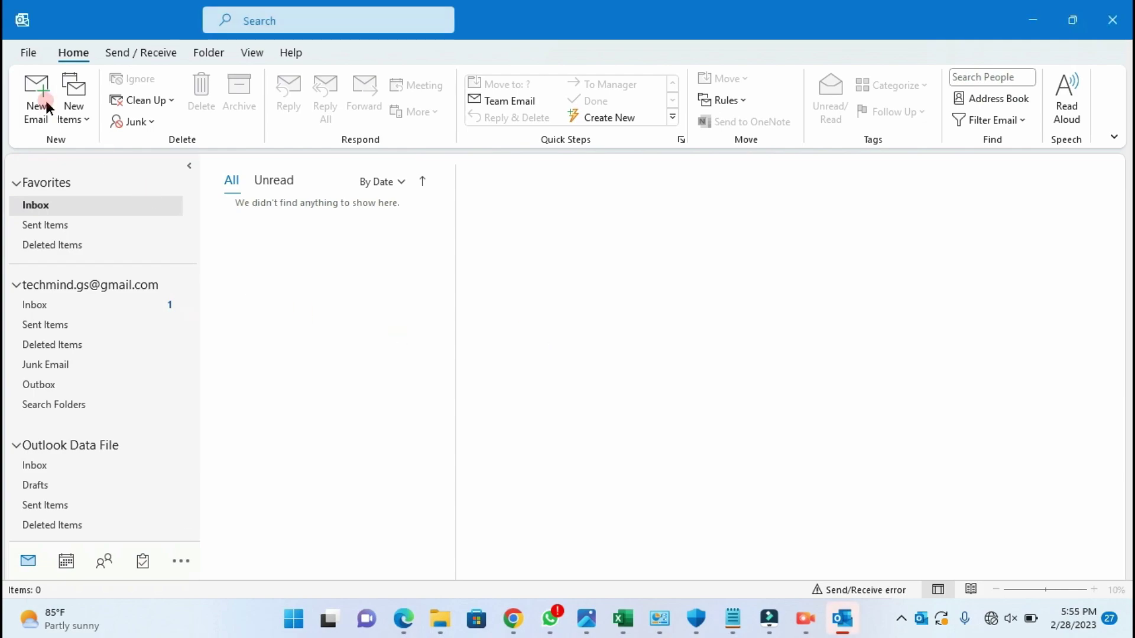
Open the Send/Receive Groups settings under Outlook Options > Advanced.
click(21, 53)
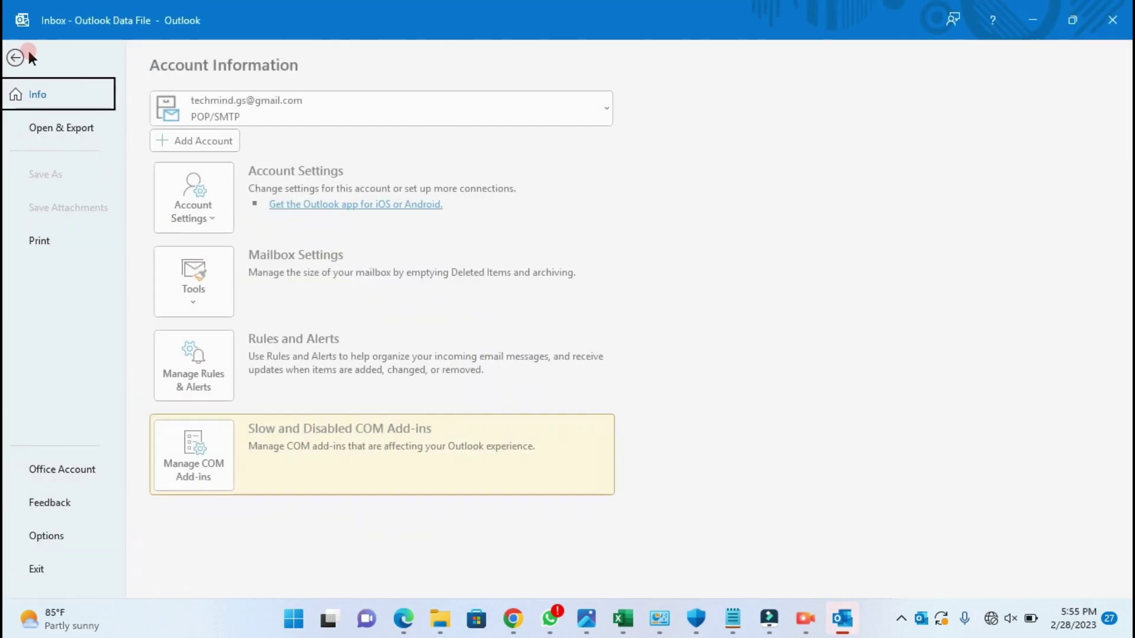
click(82, 532)
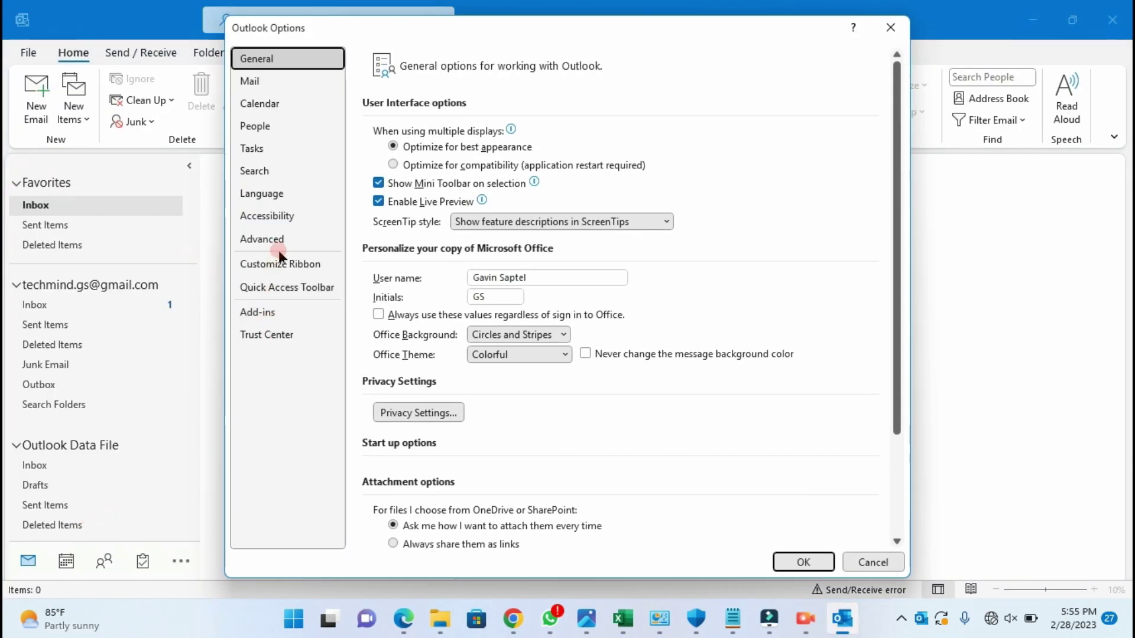
click(280, 241)
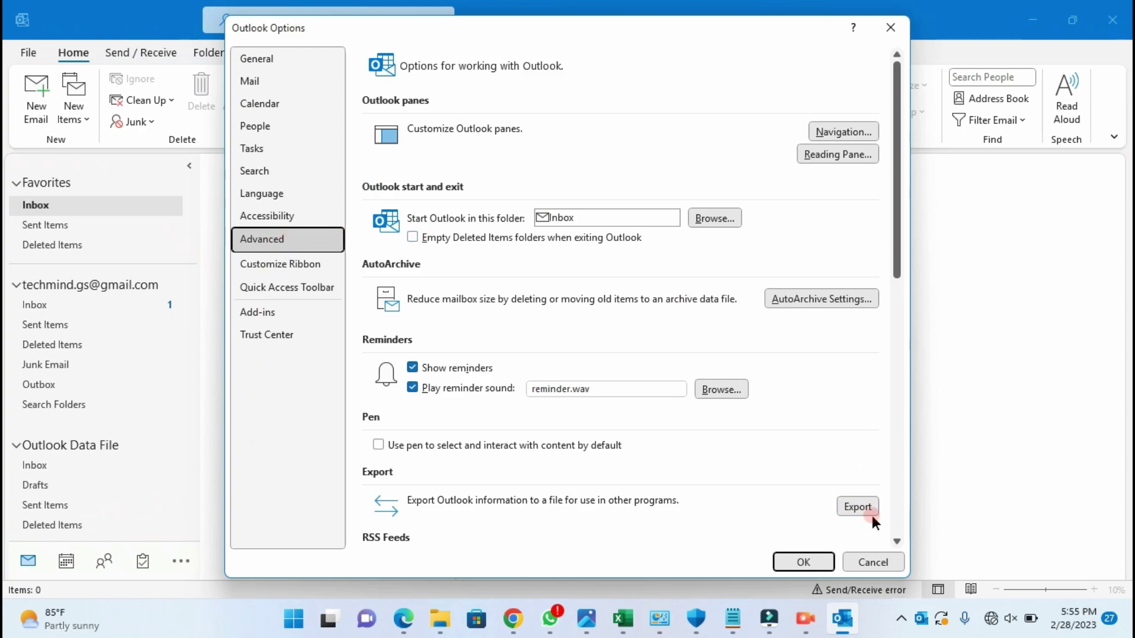
scroll(846, 459, down, 3)
scroll(843, 452, down, 2)
click(845, 446)
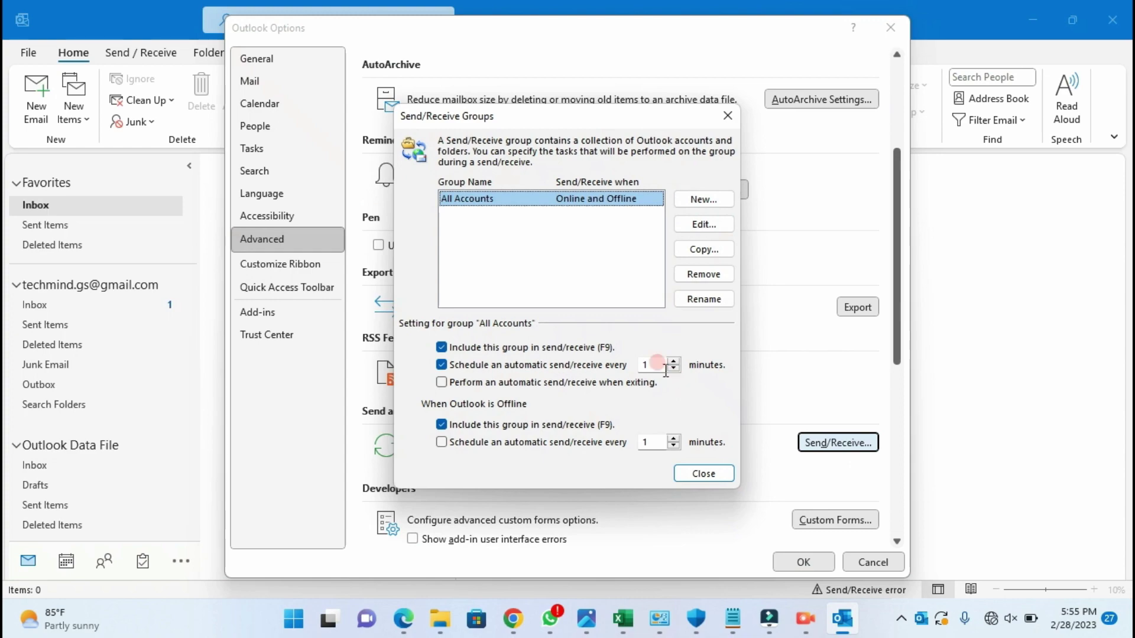
Keep the 1-minute automatic interval, also schedule it while offline, and save the options.
click(649, 364)
drag(650, 361, 595, 365)
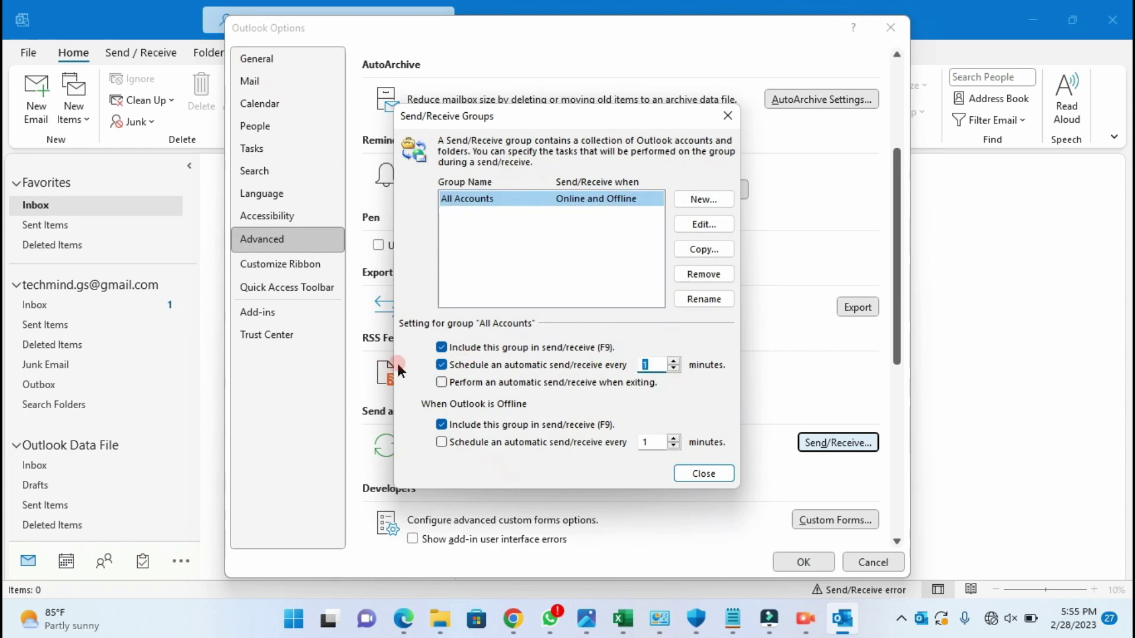
drag(397, 368, 472, 387)
click(442, 442)
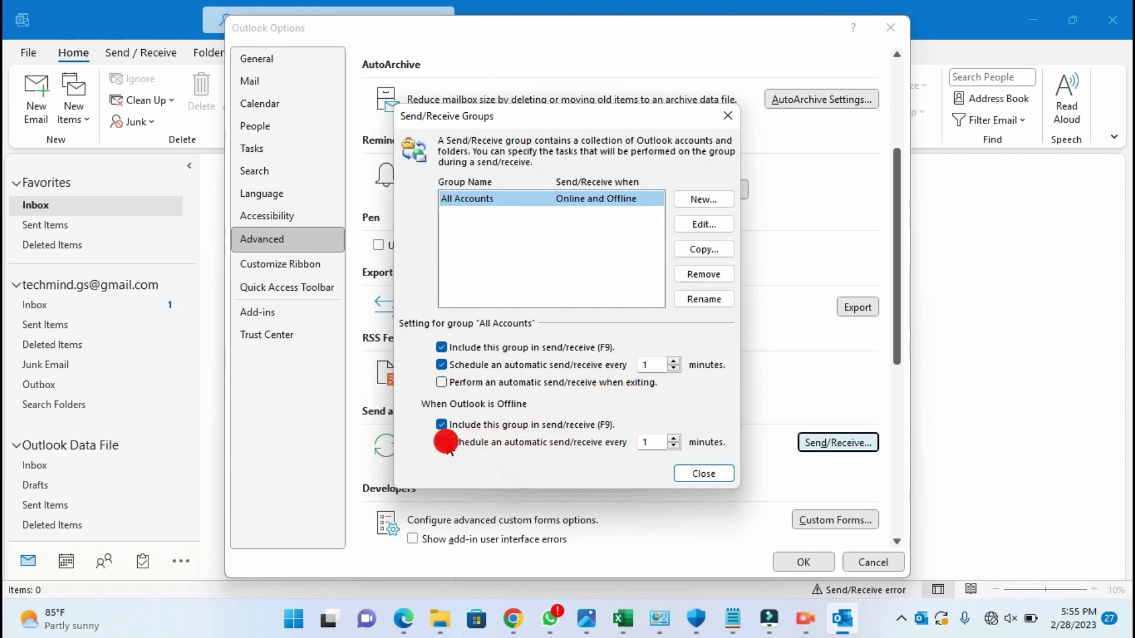
click(695, 476)
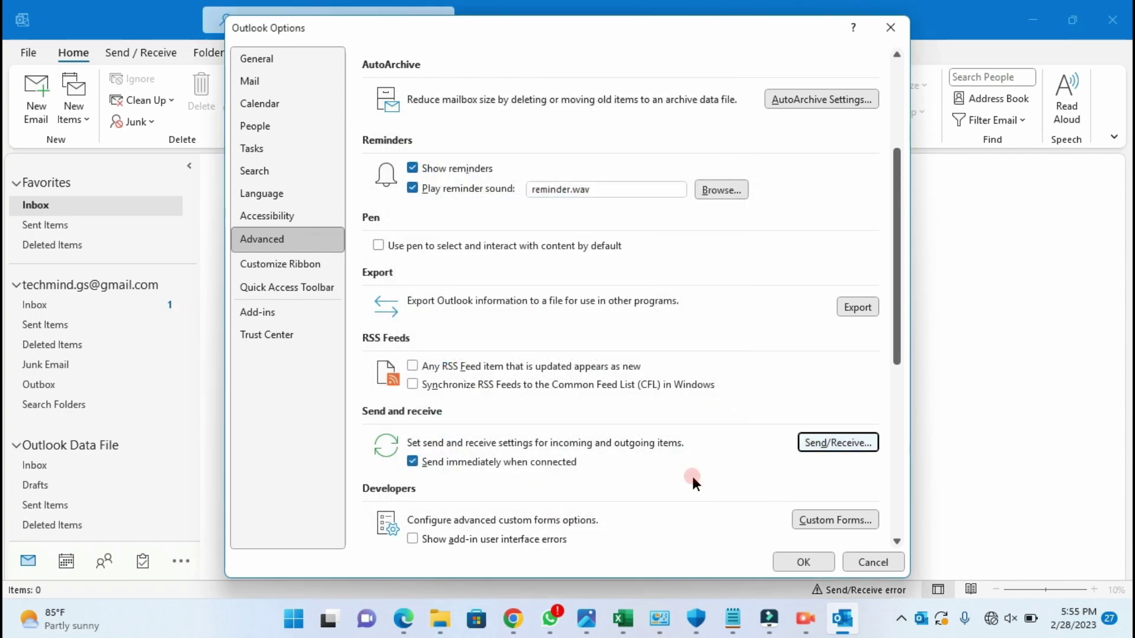
click(784, 560)
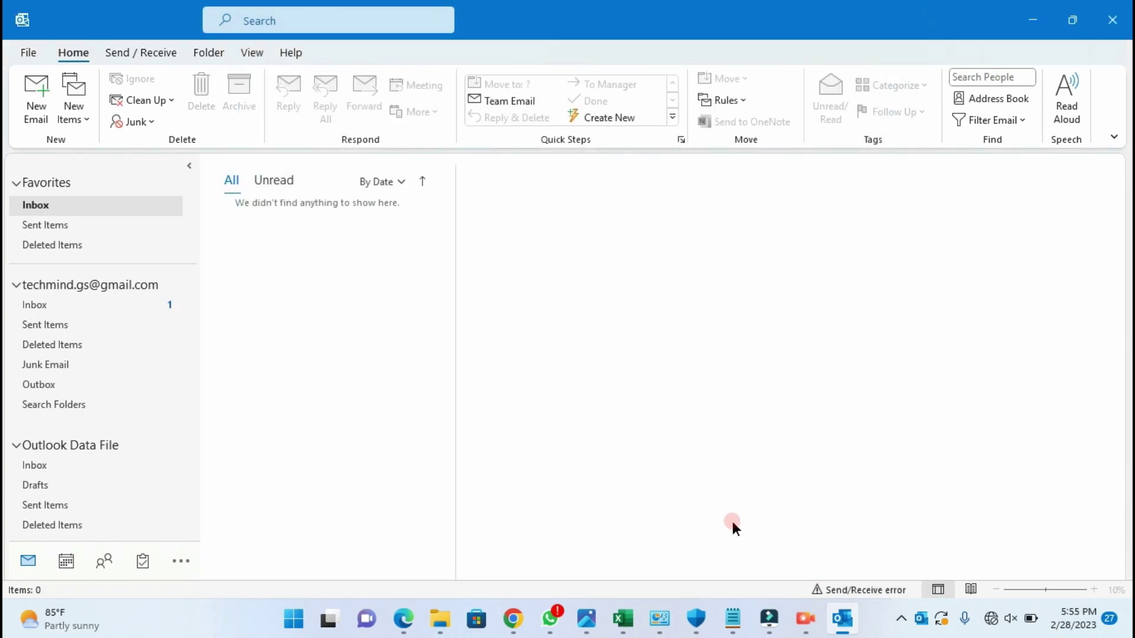